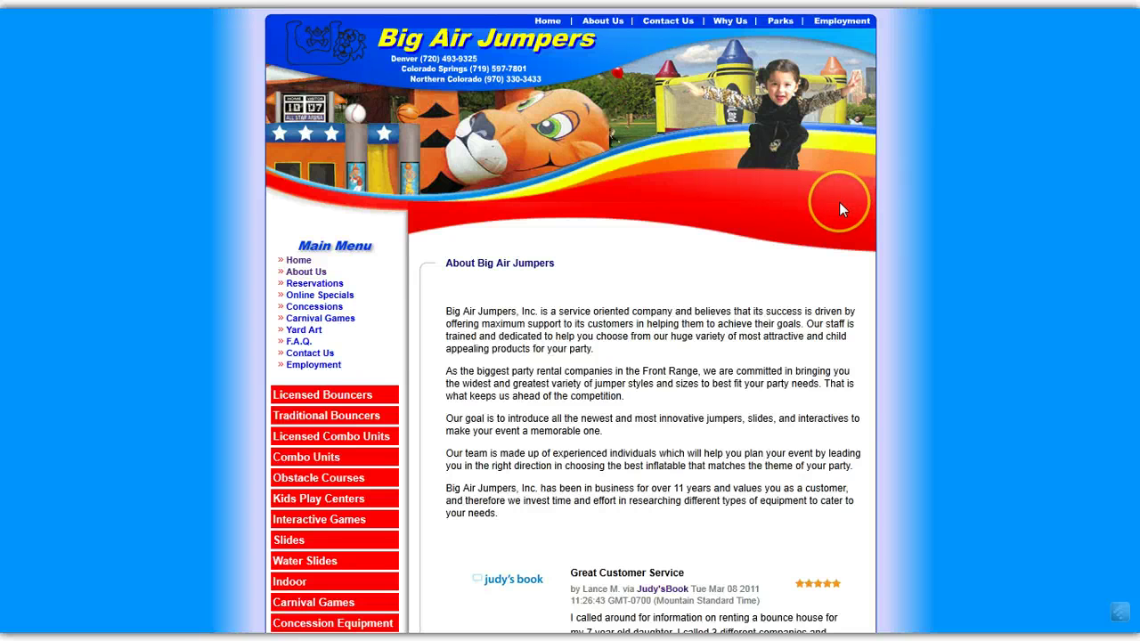
Scroll down the Big Air Jumpers site past the two aggregated customer reviews to the footer
{"action": "left_click", "coordinate": [927, 224]}
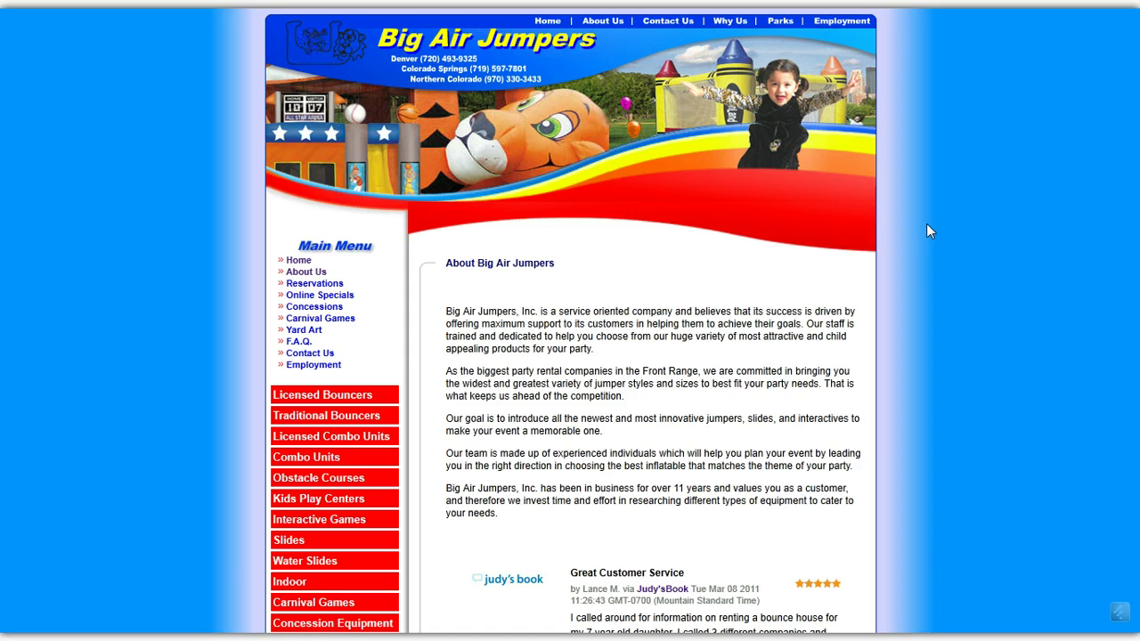
{"action": "left_click", "coordinate": [920, 272]}
{"action": "left_click", "coordinate": [953, 318]}
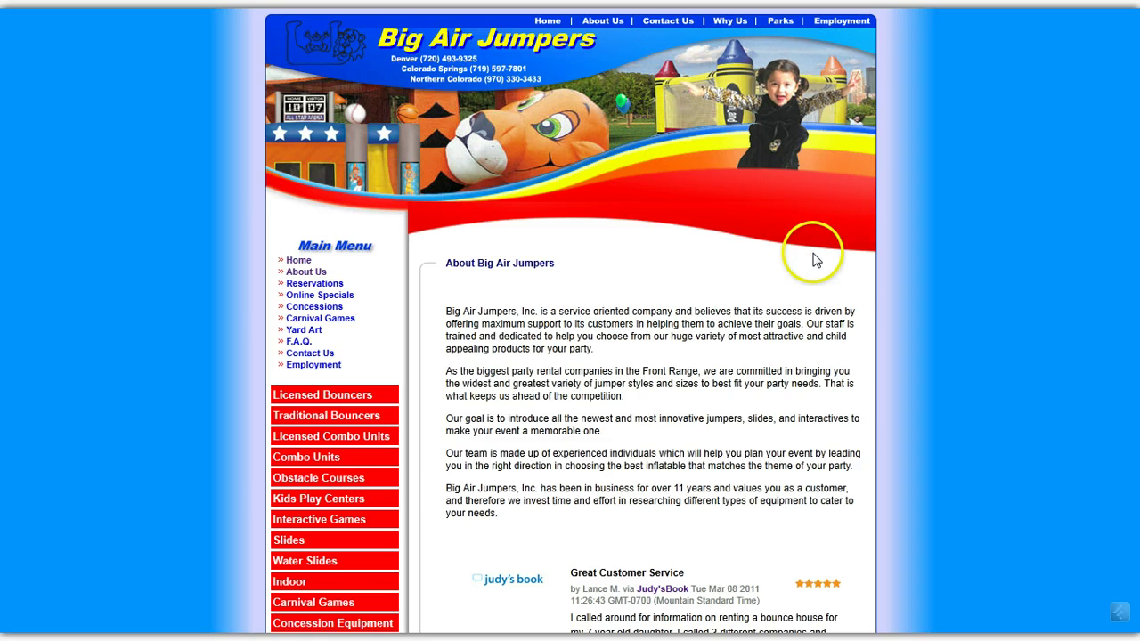
{"action": "scroll", "coordinate": [808, 268], "scroll_direction": "down", "scroll_amount": 3}
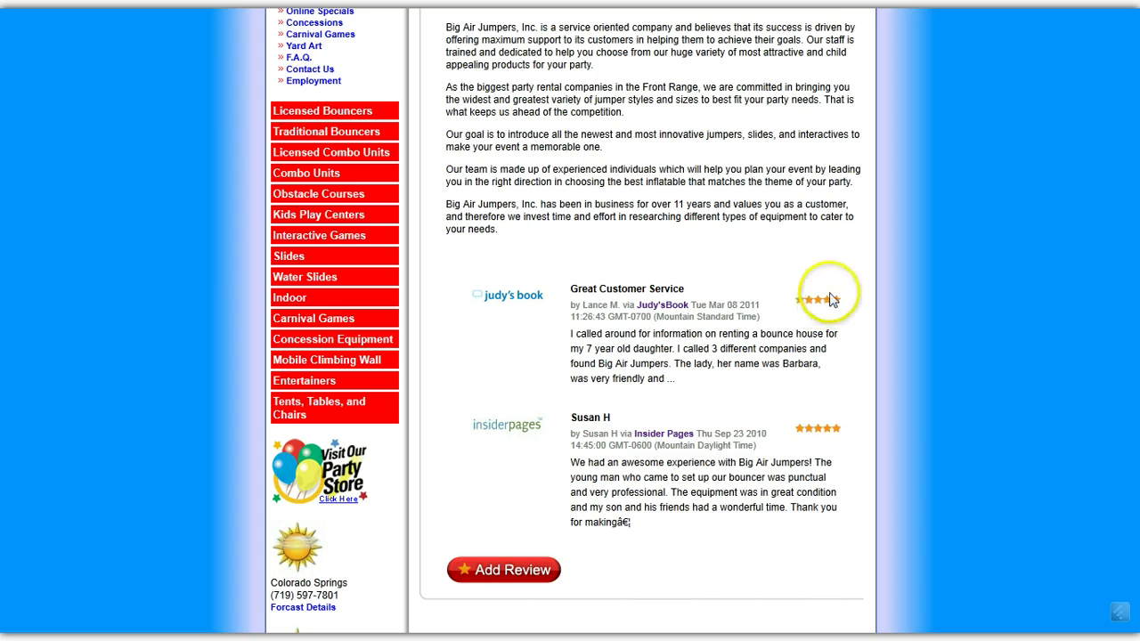
{"action": "scroll", "coordinate": [649, 419], "scroll_direction": "down", "scroll_amount": 3}
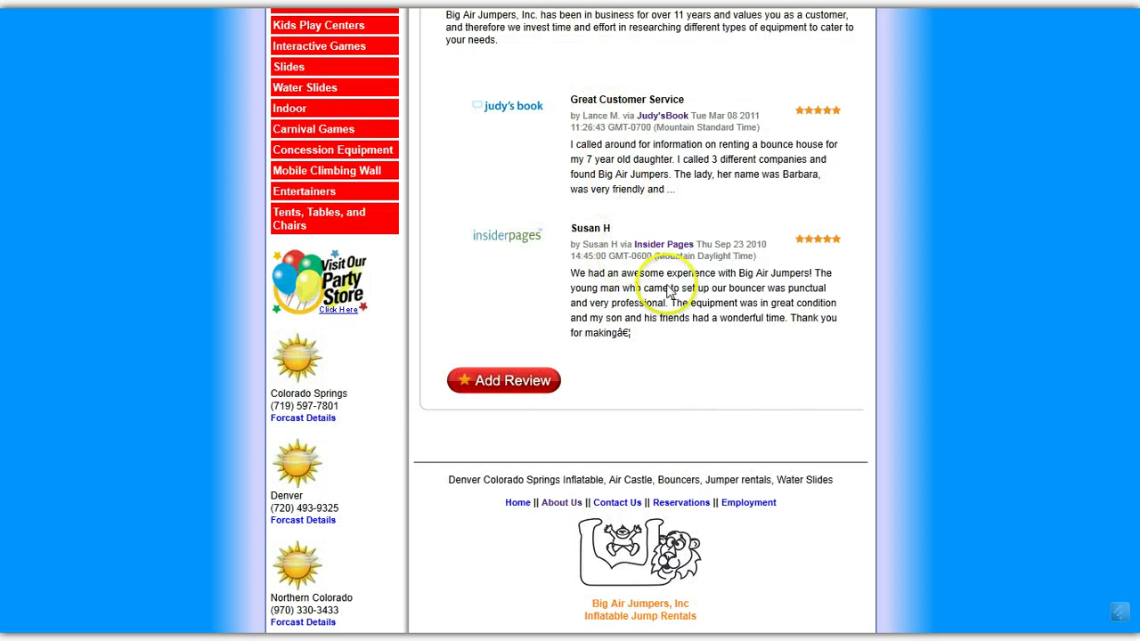
{"action": "scroll", "coordinate": [686, 265], "scroll_direction": "down", "scroll_amount": 2}
Return to the top of the site and bring up the Edit RepAgent WordPress window
{"action": "scroll", "coordinate": [691, 272], "scroll_direction": "up", "scroll_amount": 2}
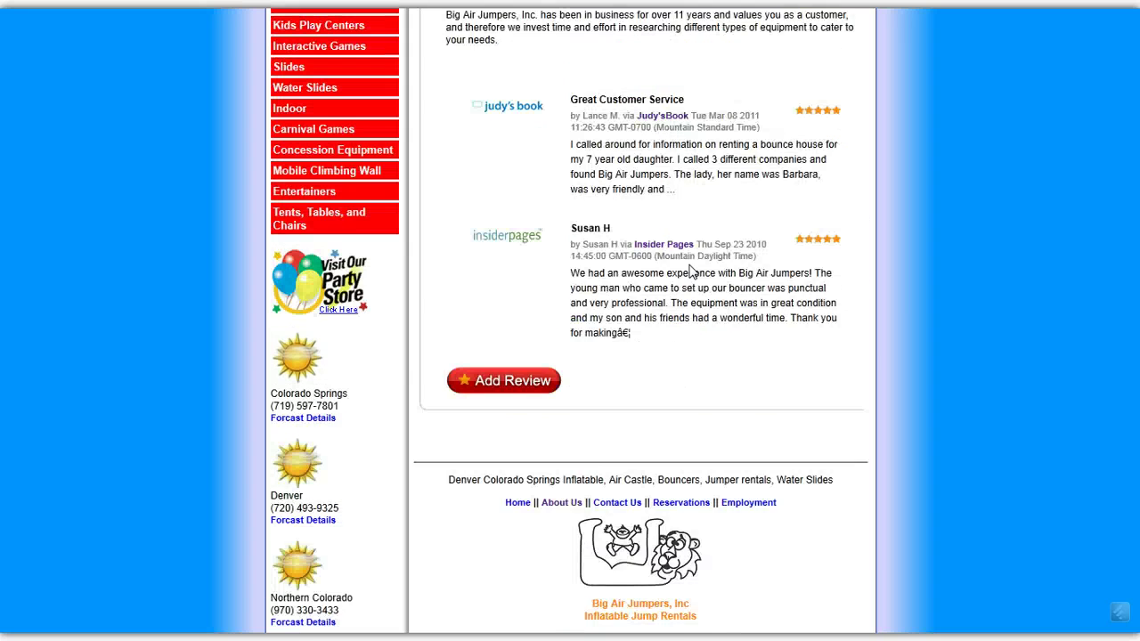
{"action": "scroll", "coordinate": [691, 271], "scroll_direction": "down", "scroll_amount": 3}
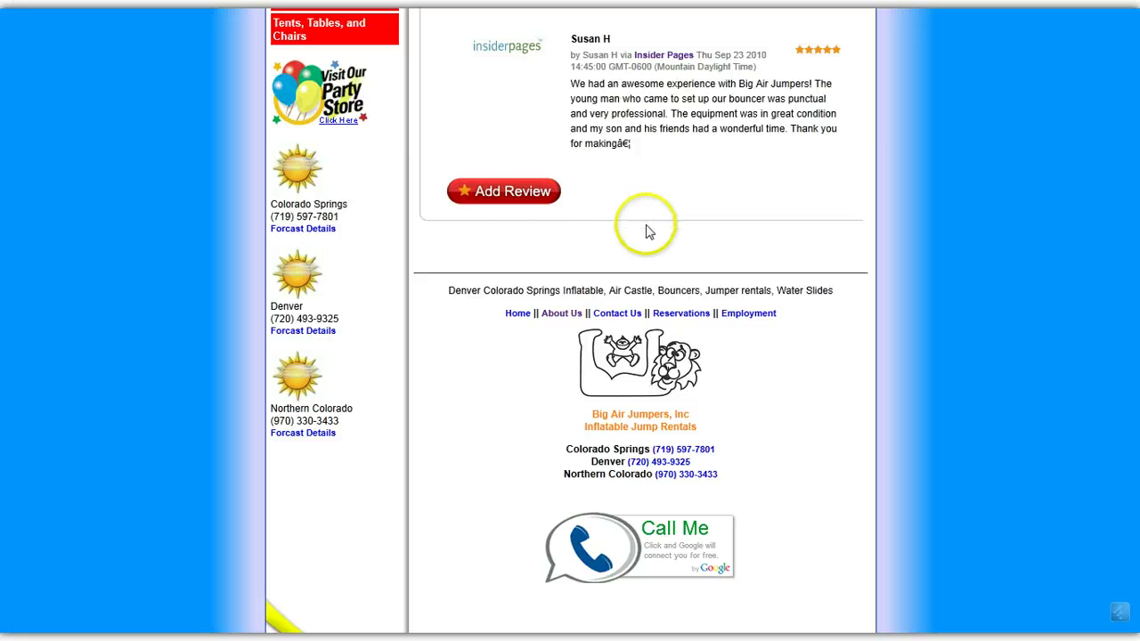
{"action": "scroll", "coordinate": [747, 249], "scroll_direction": "up", "scroll_amount": 1}
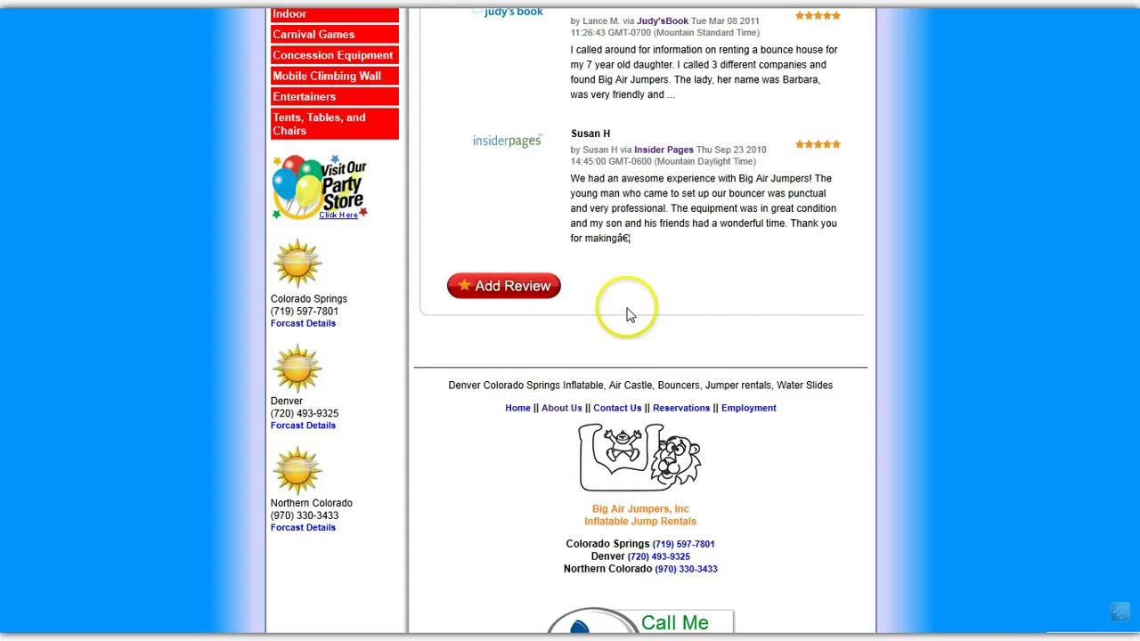
{"action": "scroll", "coordinate": [656, 267], "scroll_direction": "up", "scroll_amount": 1}
{"action": "scroll", "coordinate": [656, 272], "scroll_direction": "up", "scroll_amount": 1}
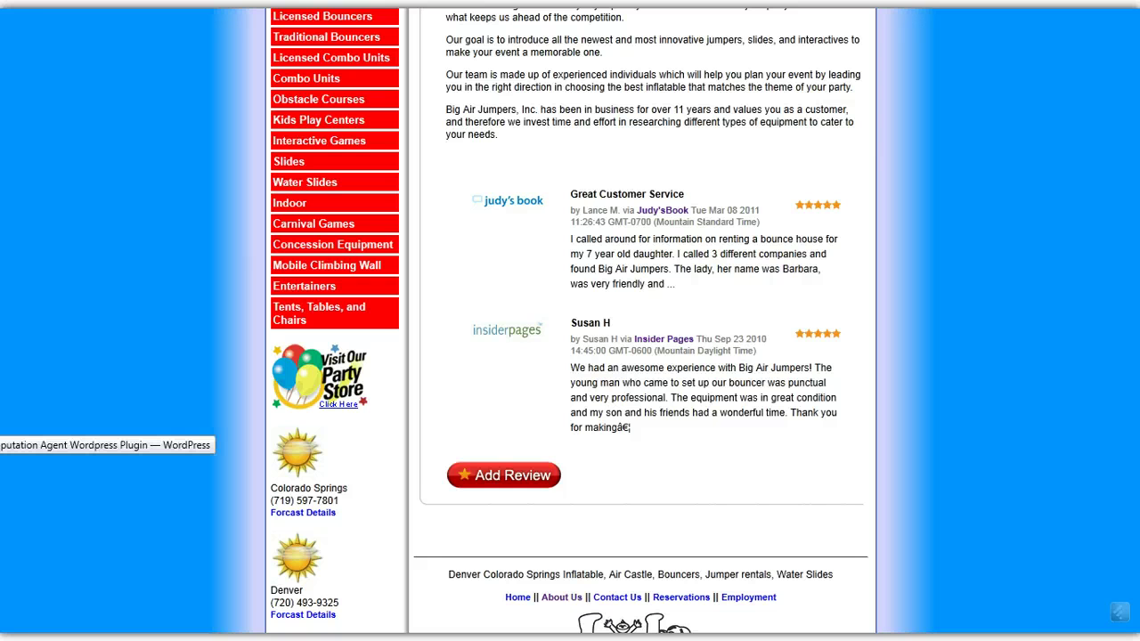
{"action": "left_click", "coordinate": [2, 434]}
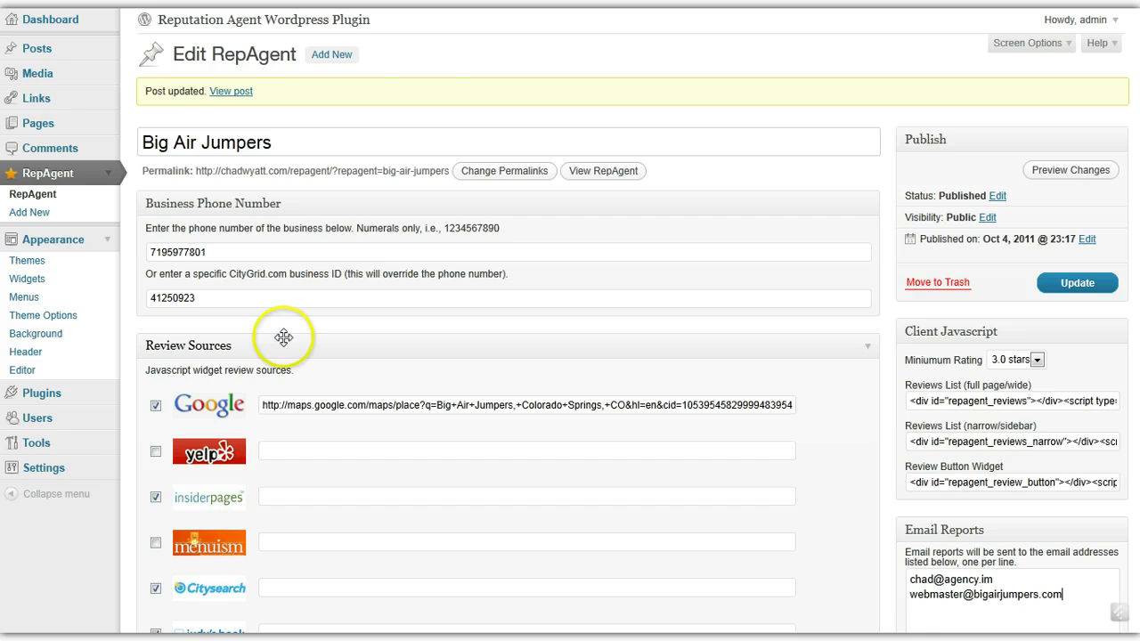
{"action": "scroll", "coordinate": [285, 338], "scroll_direction": "down", "scroll_amount": 2}
{"action": "scroll", "coordinate": [236, 275], "scroll_direction": "down", "scroll_amount": 1}
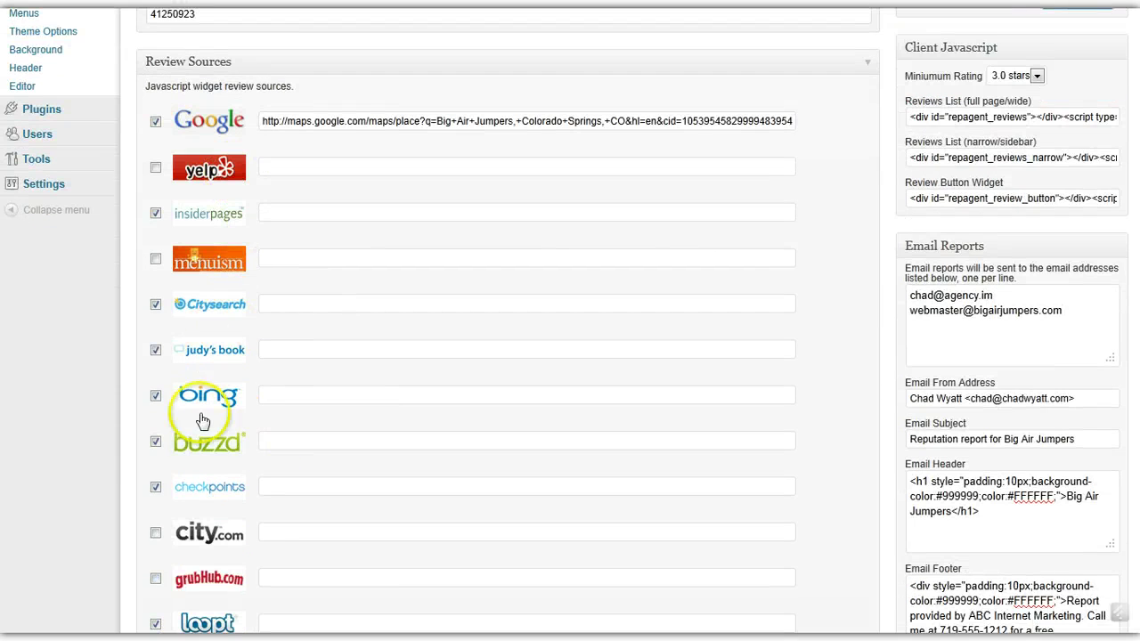
{"action": "scroll", "coordinate": [209, 535], "scroll_direction": "down", "scroll_amount": 5}
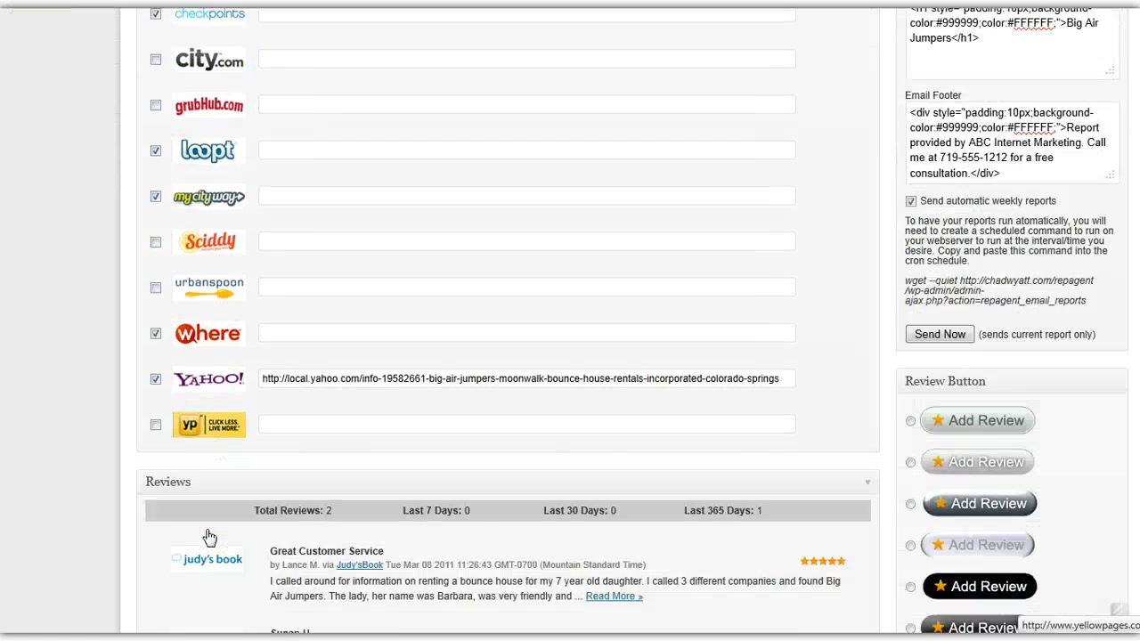
{"action": "scroll", "coordinate": [210, 537], "scroll_direction": "up", "scroll_amount": 3}
{"action": "scroll", "coordinate": [368, 478], "scroll_direction": "up", "scroll_amount": 2}
{"action": "left_click", "coordinate": [1034, 333]}
{"action": "scroll", "coordinate": [944, 410], "scroll_direction": "down", "scroll_amount": 2}
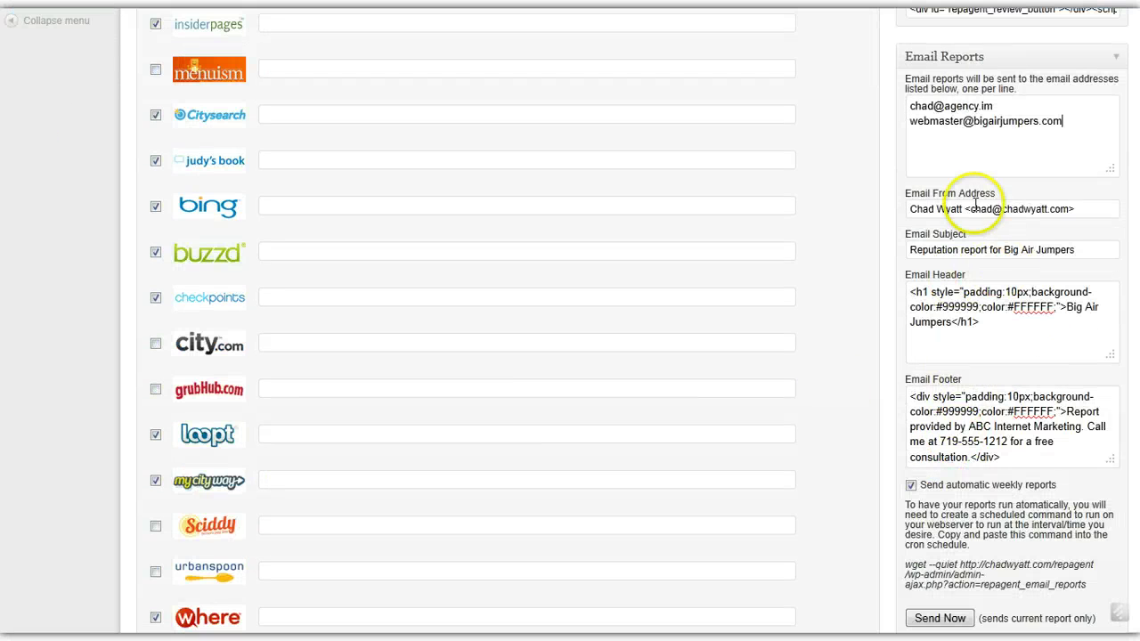
{"action": "scroll", "coordinate": [973, 250], "scroll_direction": "up", "scroll_amount": 4}
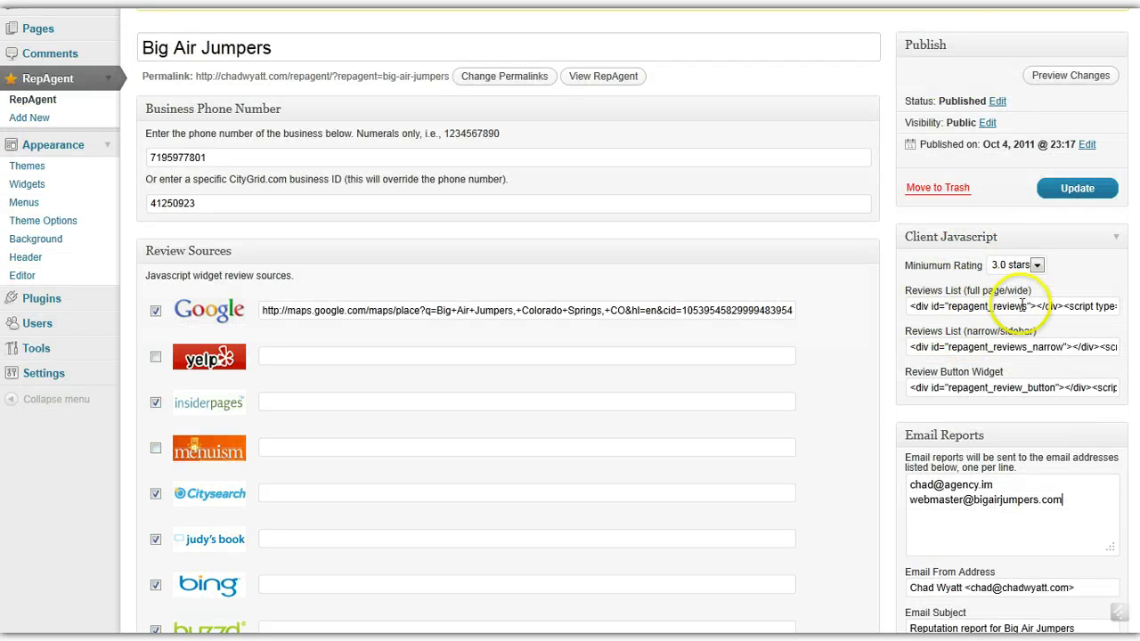
{"action": "scroll", "coordinate": [999, 307], "scroll_direction": "down", "scroll_amount": 2}
{"action": "scroll", "coordinate": [1000, 313], "scroll_direction": "down", "scroll_amount": 1}
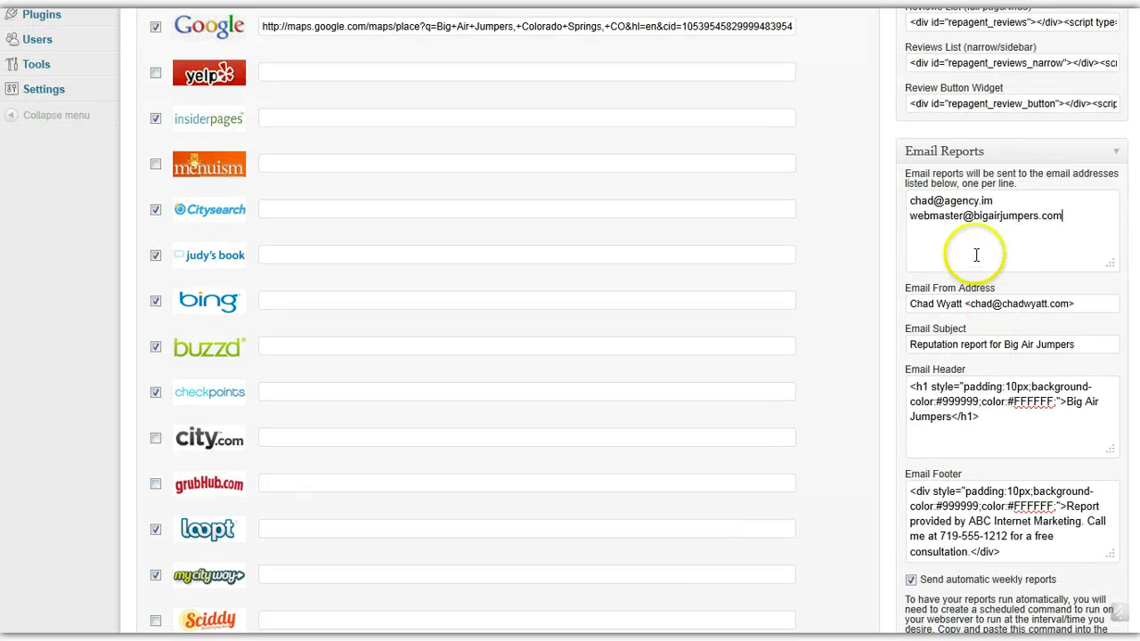
{"action": "scroll", "coordinate": [980, 249], "scroll_direction": "down", "scroll_amount": 1}
{"action": "left_click", "coordinate": [1074, 120]}
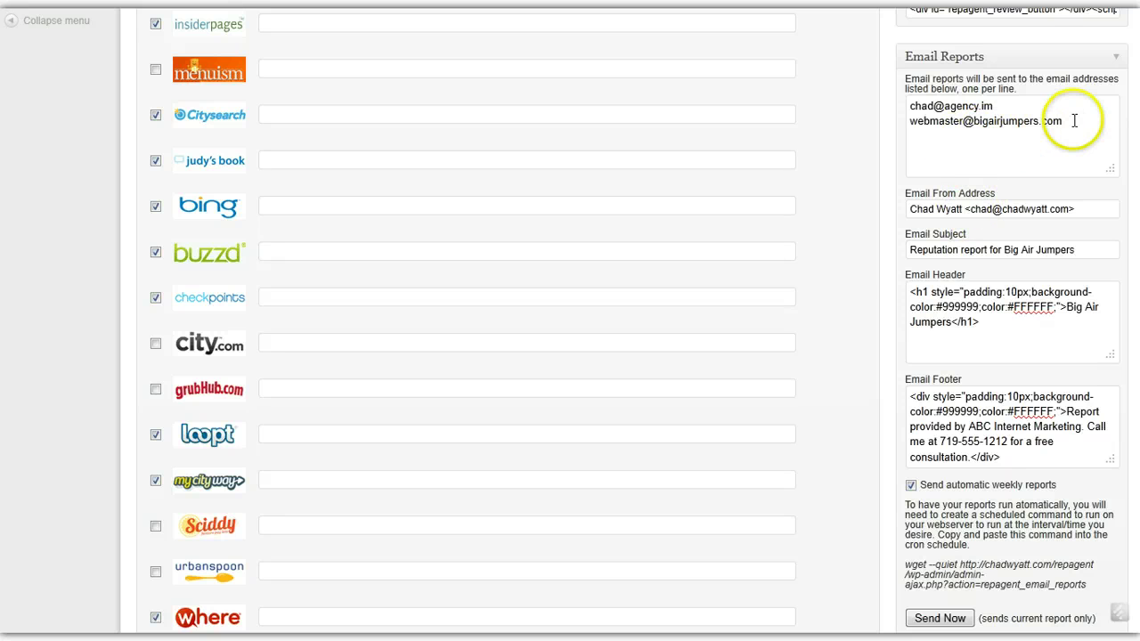
{"action": "scroll", "coordinate": [817, 292], "scroll_direction": "down", "scroll_amount": 6}
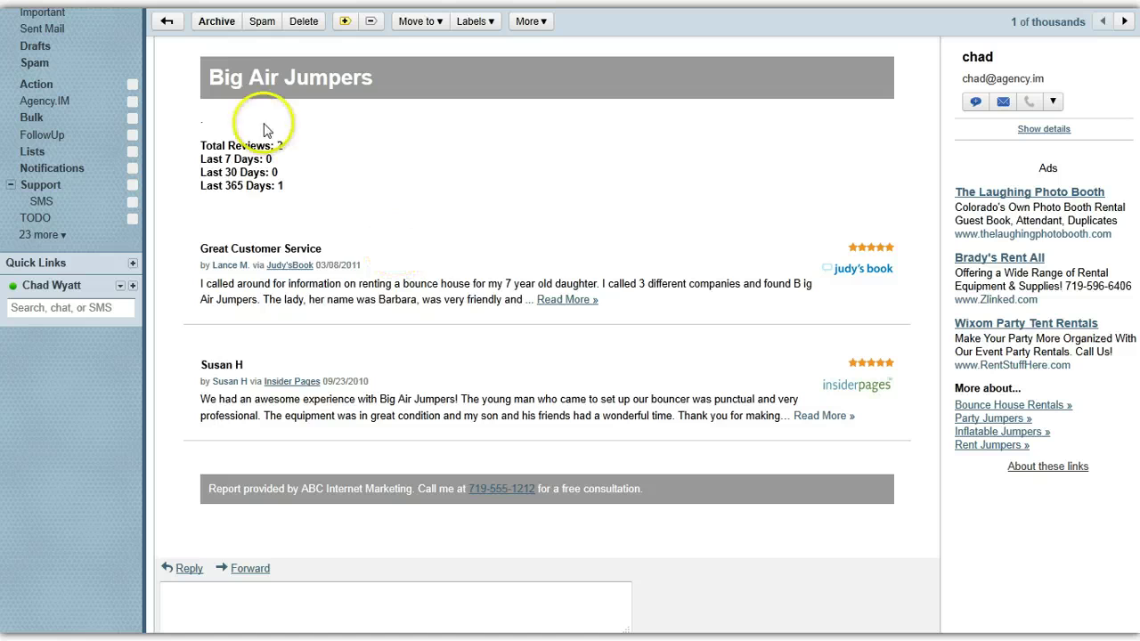
Read through the Big Air Jumpers reputation report email: 2 total reviews, 1 within 365 days
{"action": "scroll", "coordinate": [294, 151], "scroll_direction": "up", "scroll_amount": 2}
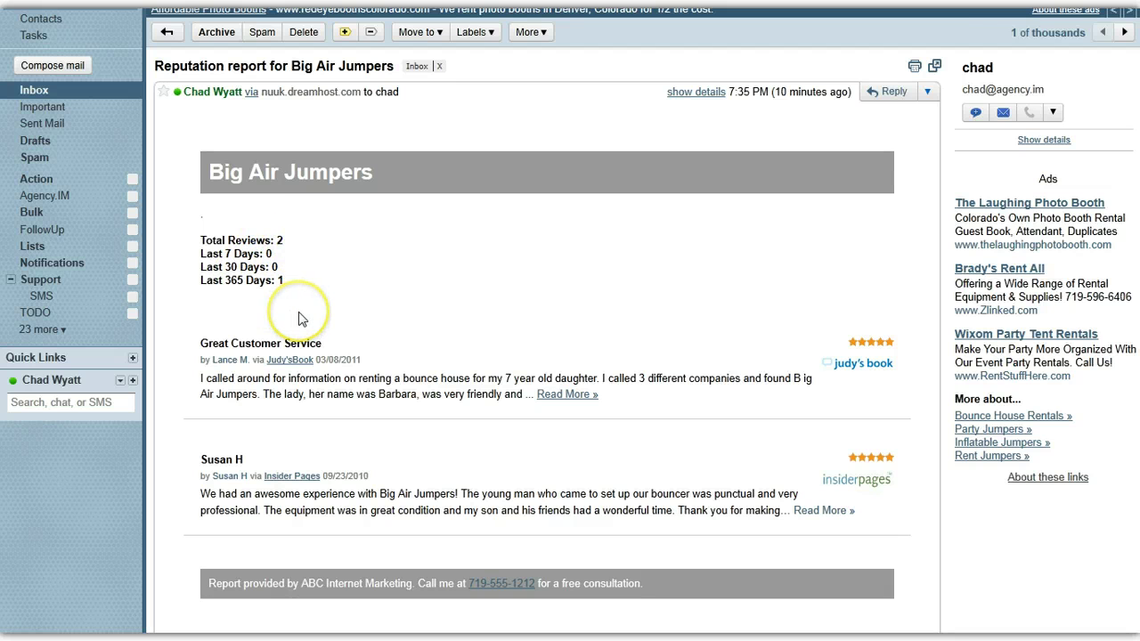
{"action": "scroll", "coordinate": [299, 319], "scroll_direction": "down", "scroll_amount": 1}
{"action": "scroll", "coordinate": [311, 349], "scroll_direction": "up", "scroll_amount": 2}
{"action": "scroll", "coordinate": [323, 445], "scroll_direction": "down", "scroll_amount": 2}
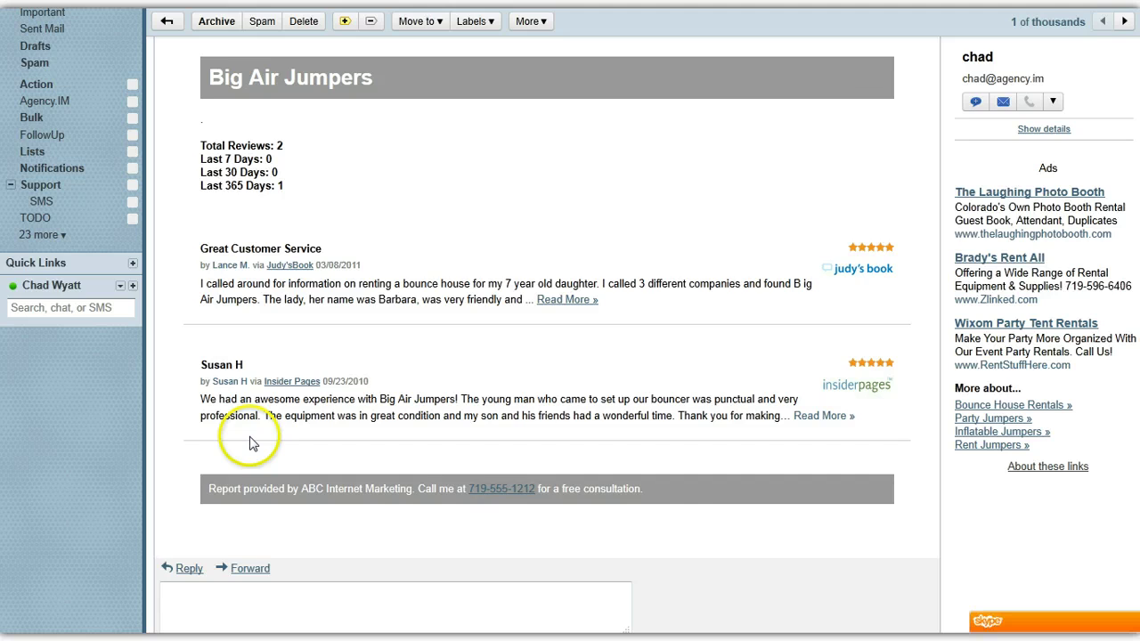
{"action": "scroll", "coordinate": [251, 443], "scroll_direction": "up", "scroll_amount": 4}
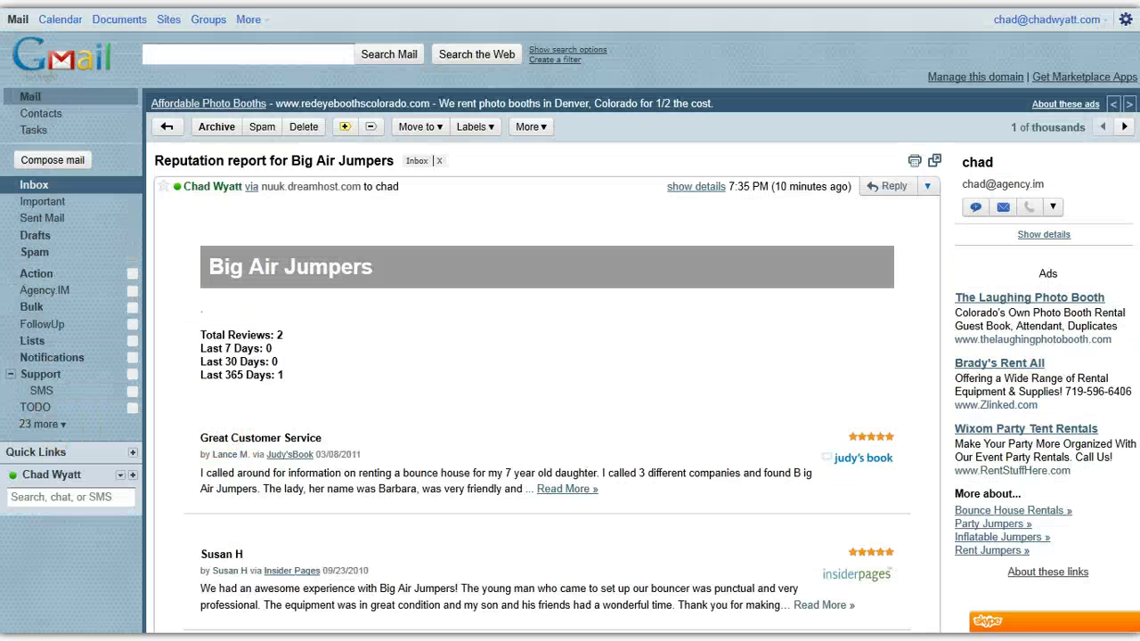
Back in Edit RepAgent, check the Business Phone Number field and the Reviews section's 2 total reviews
{"action": "key", "text": "ctrl+Tab"}
{"action": "scroll", "coordinate": [303, 356], "scroll_direction": "up", "scroll_amount": 8}
{"action": "scroll", "coordinate": [695, 280], "scroll_direction": "up", "scroll_amount": 6}
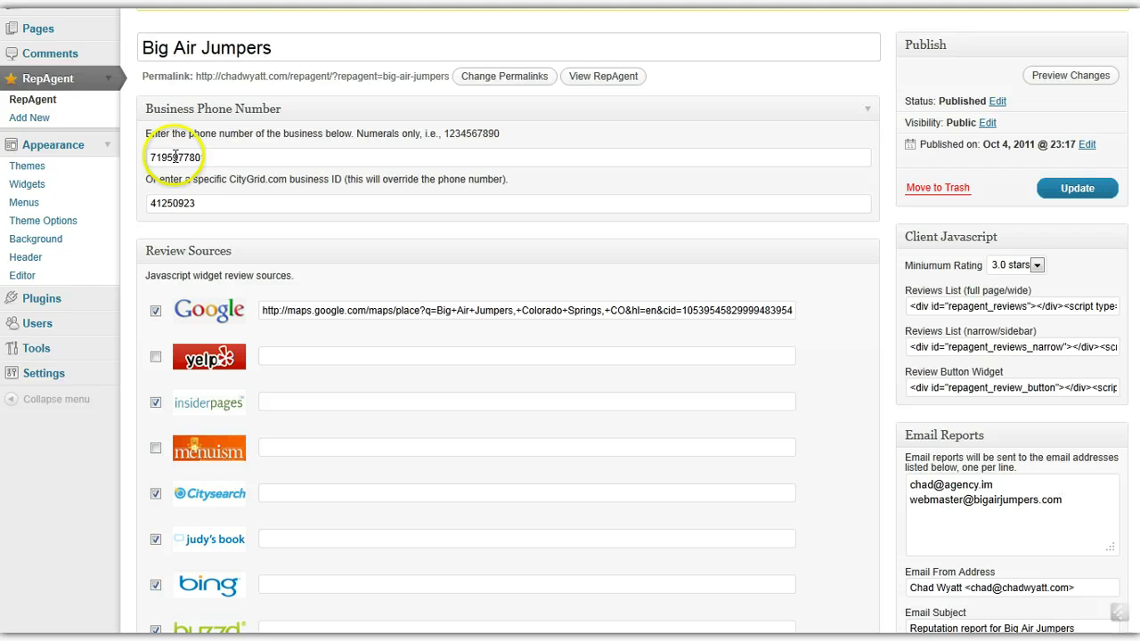
{"action": "left_click", "coordinate": [182, 201]}
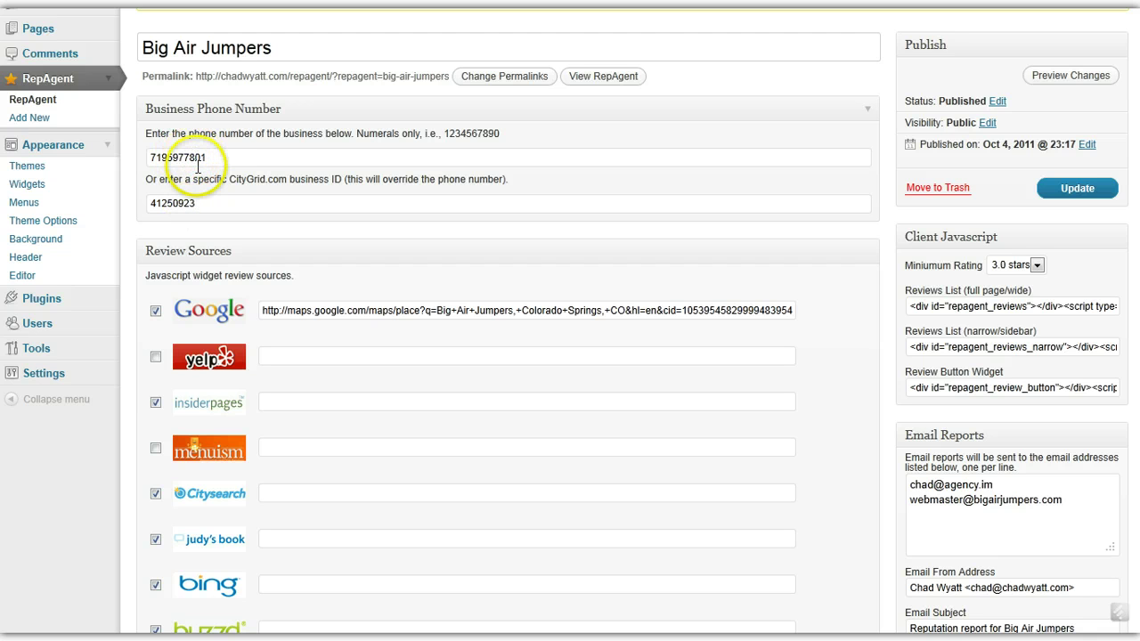
{"action": "scroll", "coordinate": [258, 294], "scroll_direction": "down", "scroll_amount": 1}
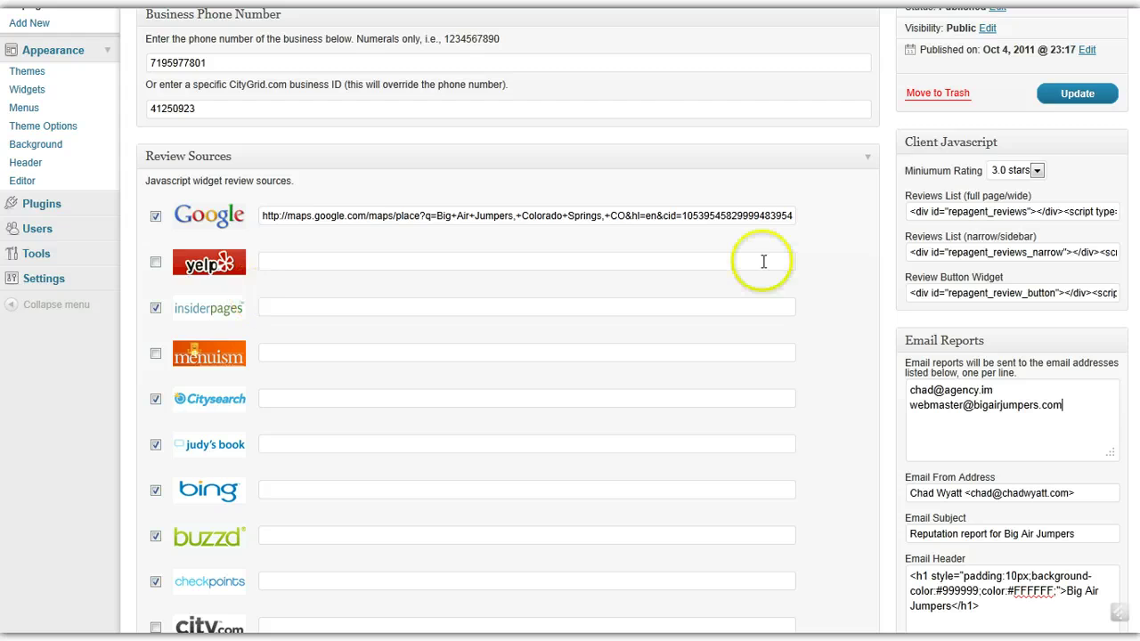
{"action": "scroll", "coordinate": [780, 263], "scroll_direction": "down", "scroll_amount": 9}
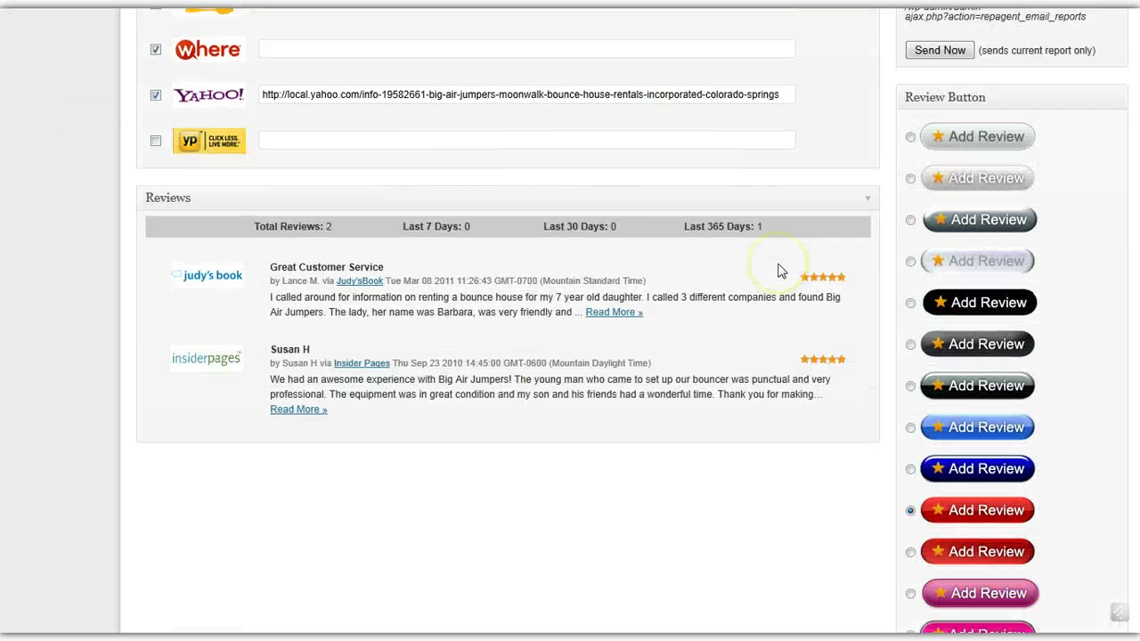
{"action": "scroll", "coordinate": [933, 299], "scroll_direction": "down", "scroll_amount": 4}
{"action": "scroll", "coordinate": [935, 303], "scroll_direction": "up", "scroll_amount": 7}
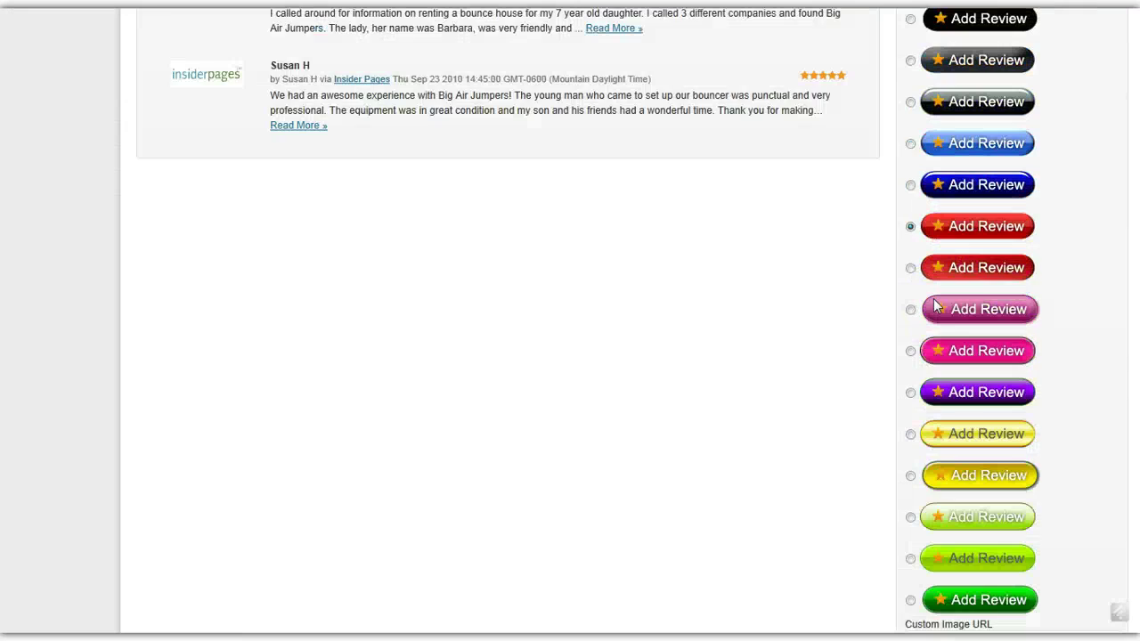
{"action": "scroll", "coordinate": [936, 303], "scroll_direction": "up", "scroll_amount": 1}
{"action": "scroll", "coordinate": [944, 374], "scroll_direction": "down", "scroll_amount": 8}
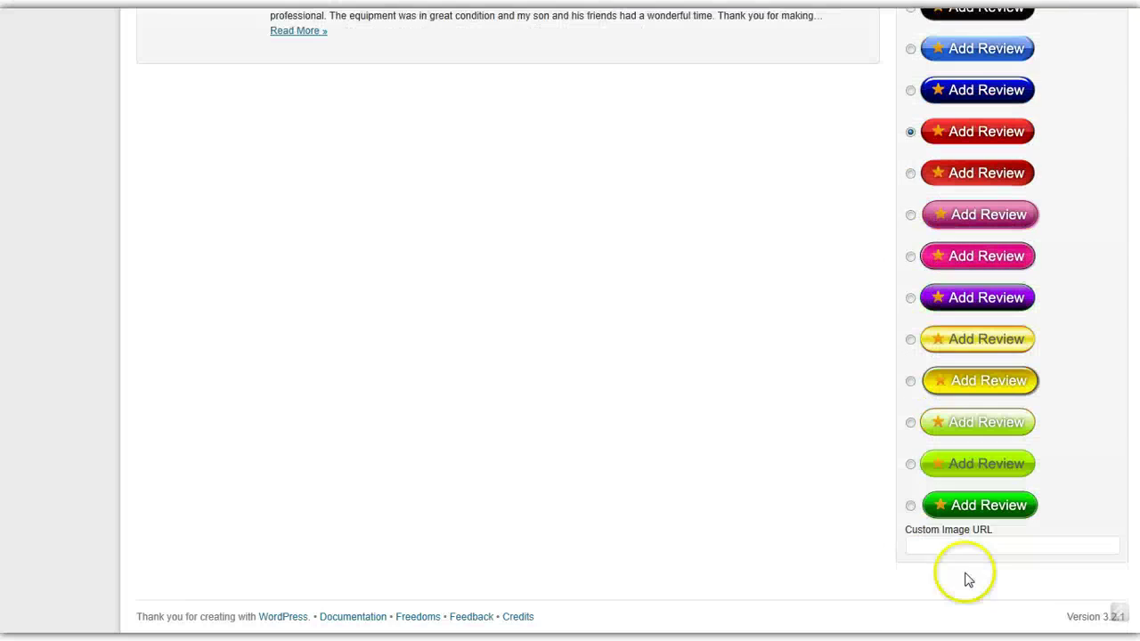
{"action": "scroll", "coordinate": [727, 338], "scroll_direction": "up", "scroll_amount": 12}
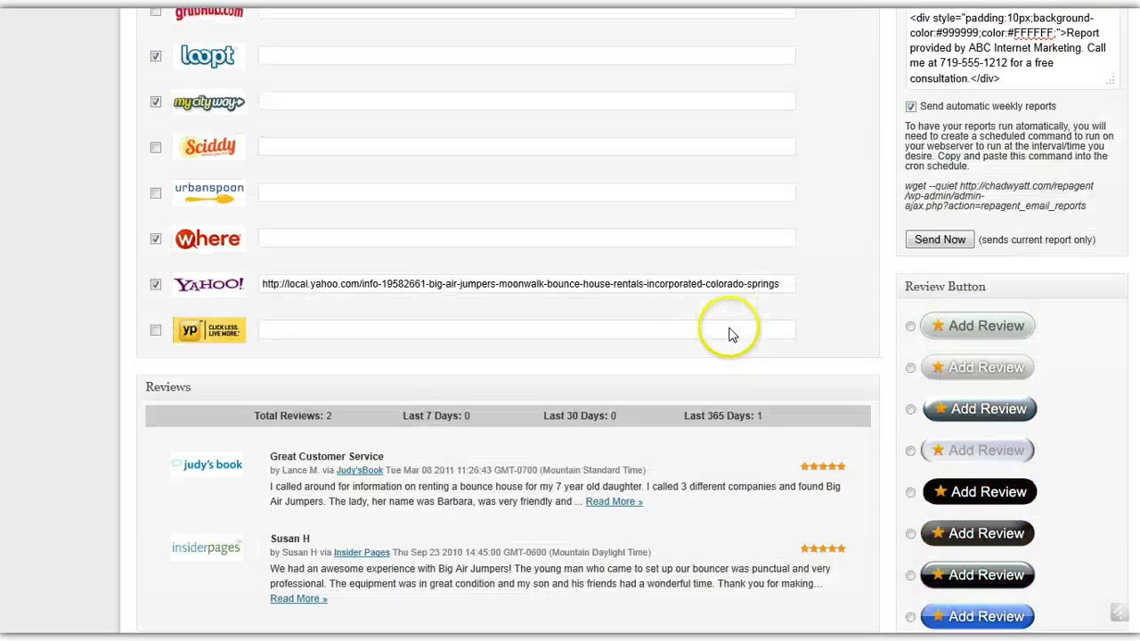